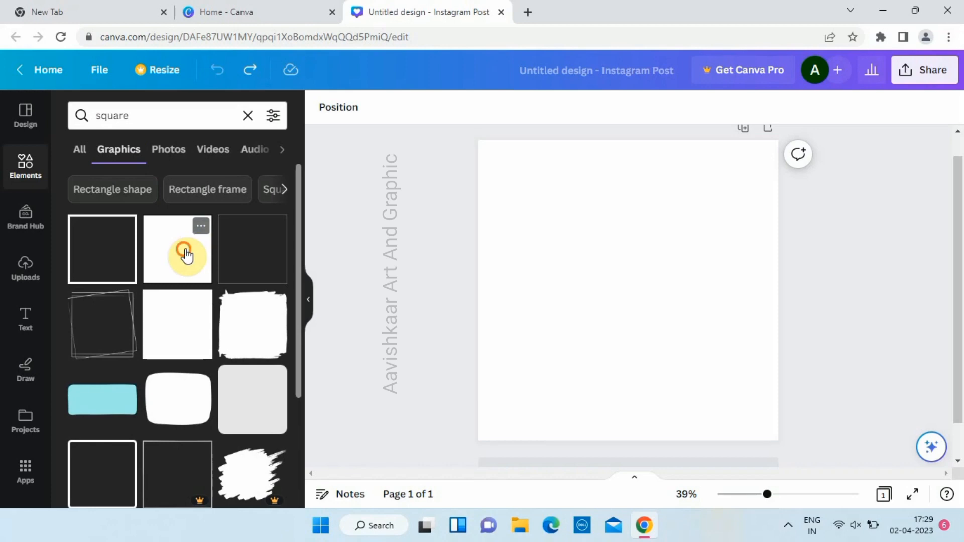
# Add the white square with a black outline to the page and enlarge it to about 928 by 928, nearly filling the page
pyautogui.click(184, 254)
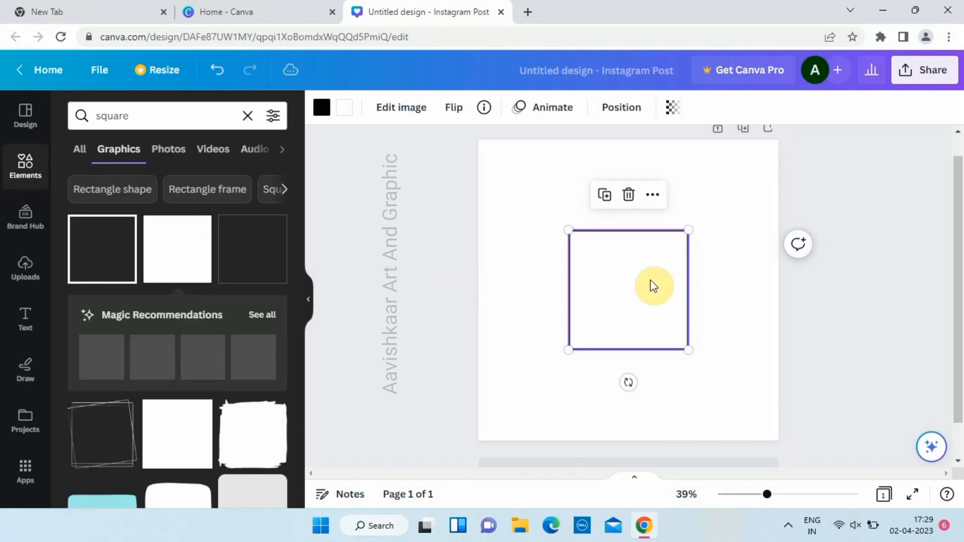
pyautogui.moveTo(650, 284); pyautogui.dragTo(582, 210)
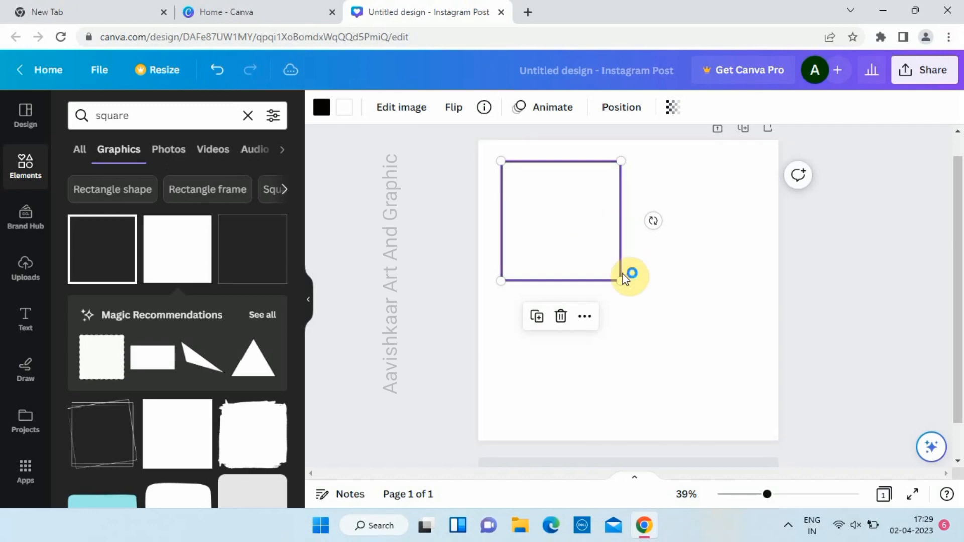
pyautogui.moveTo(619, 274); pyautogui.dragTo(779, 397)
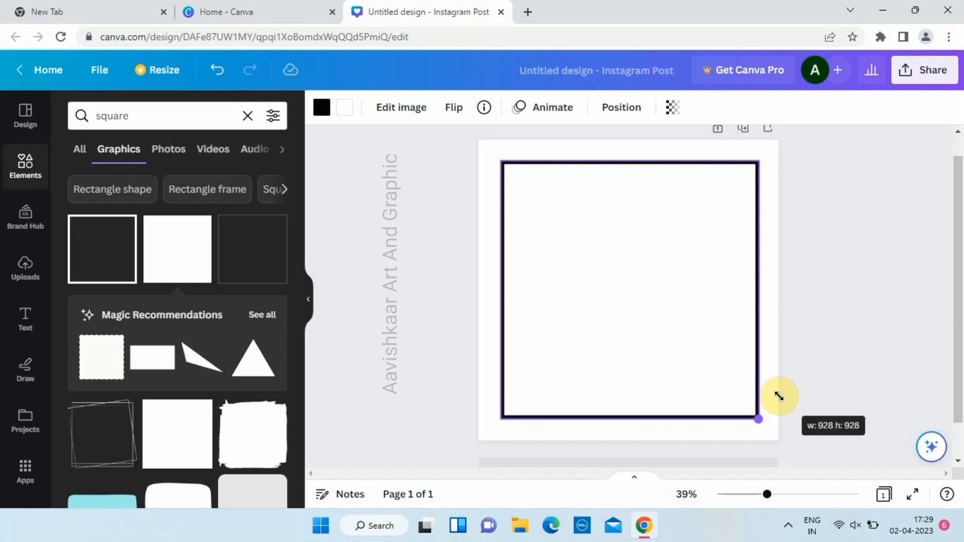
# Change the square's black outline to white
pyautogui.click(320, 110)
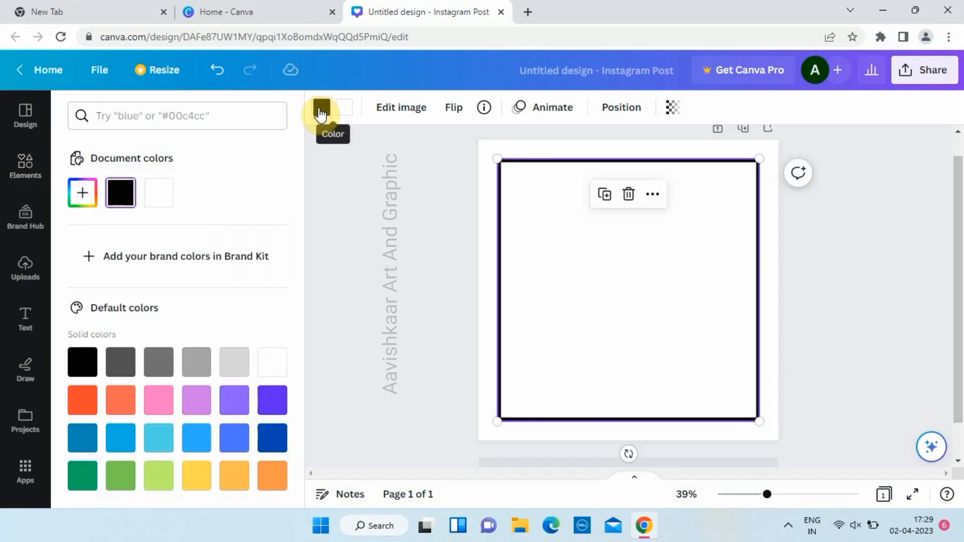
pyautogui.click(168, 199)
pyautogui.click(427, 225)
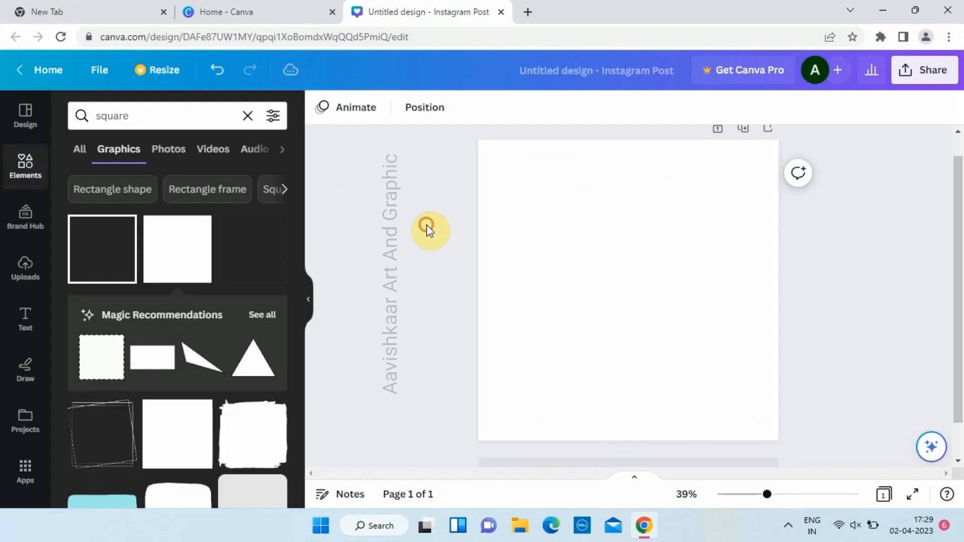
# Try light grey and light blue as the square's fill colour
pyautogui.click(344, 110)
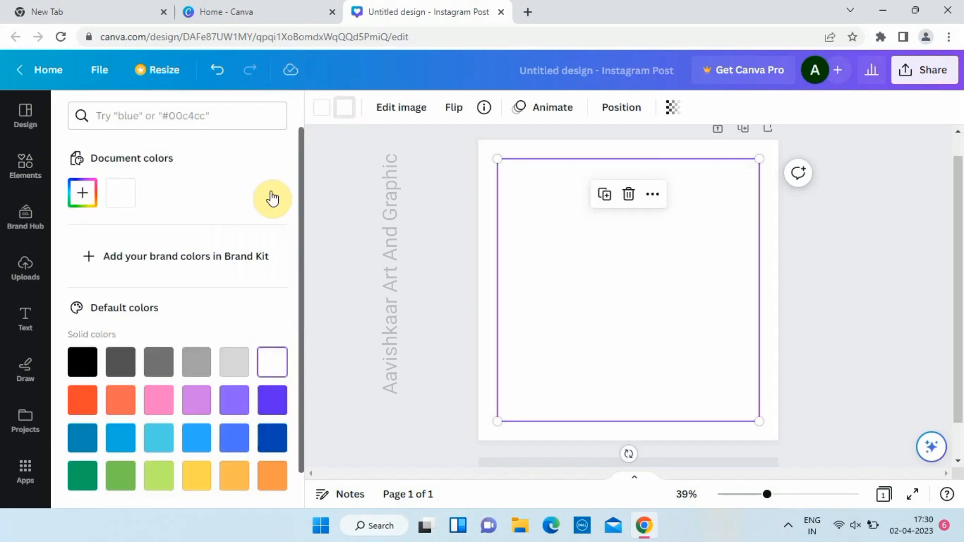
pyautogui.scroll(-1, 176, 234)
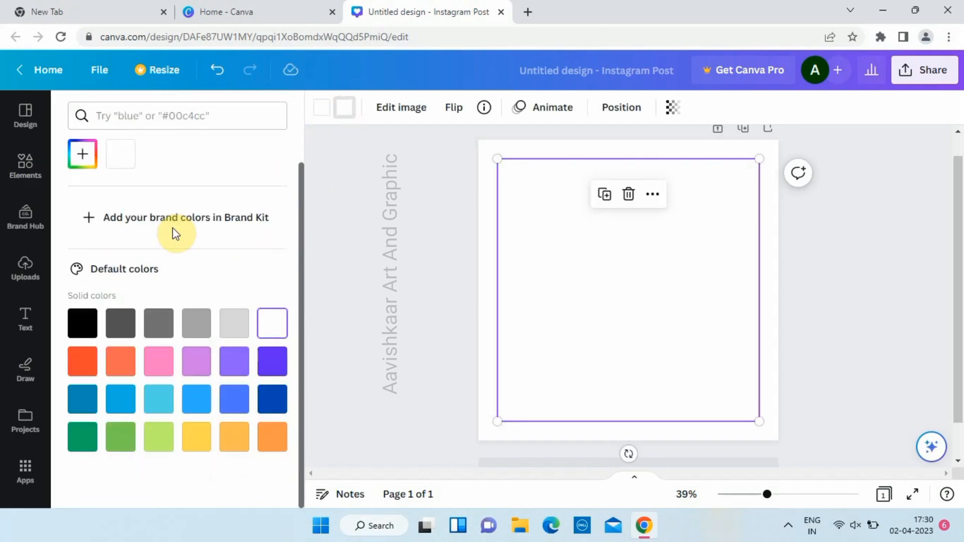
pyautogui.click(229, 333)
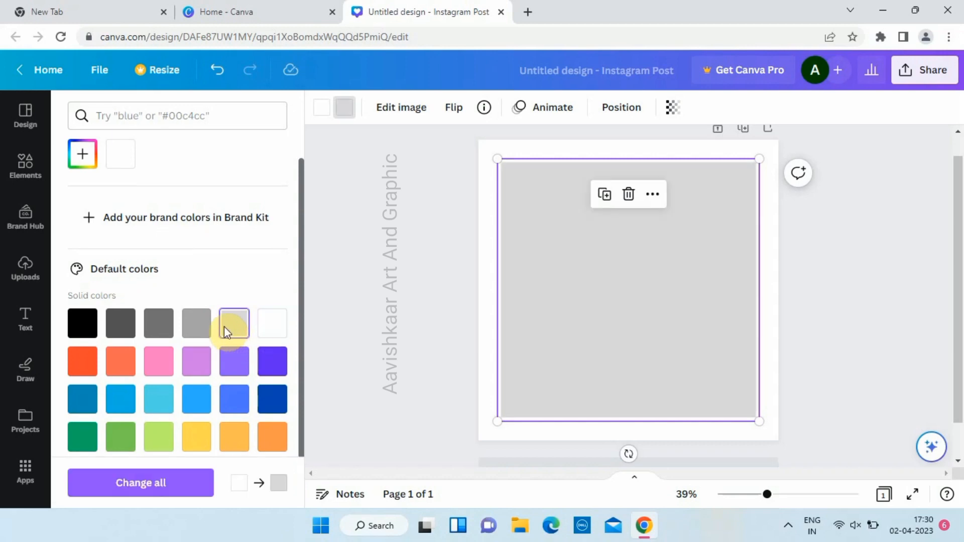
pyautogui.click(165, 398)
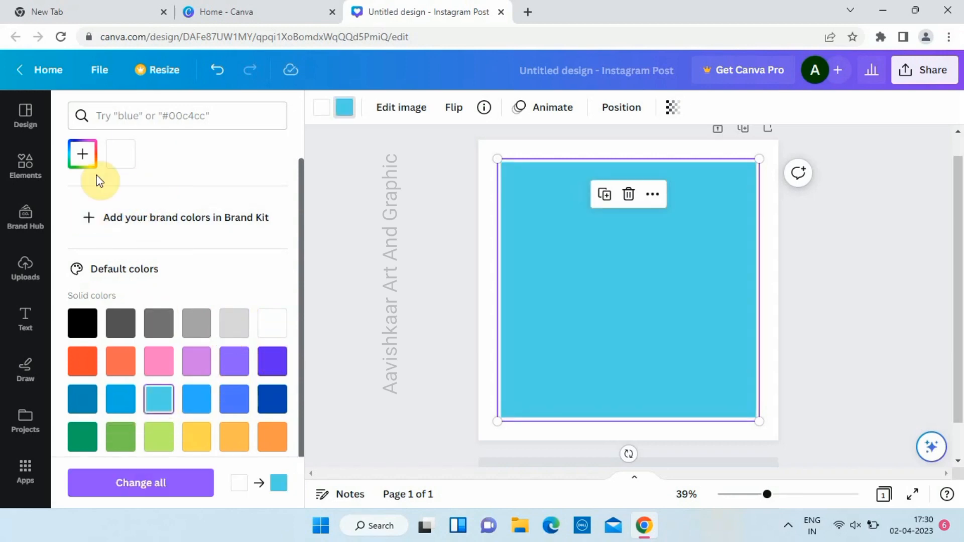
pyautogui.click(87, 158)
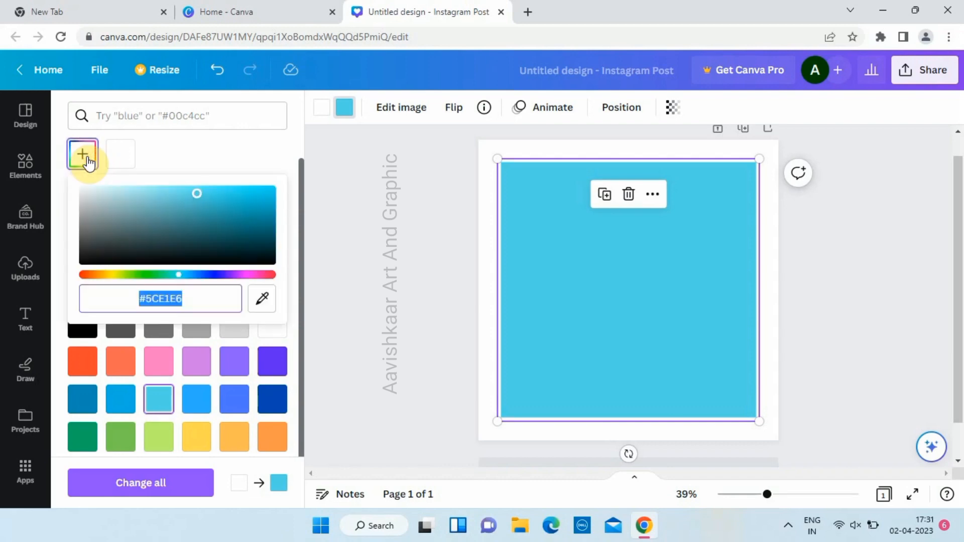
pyautogui.click(320, 289)
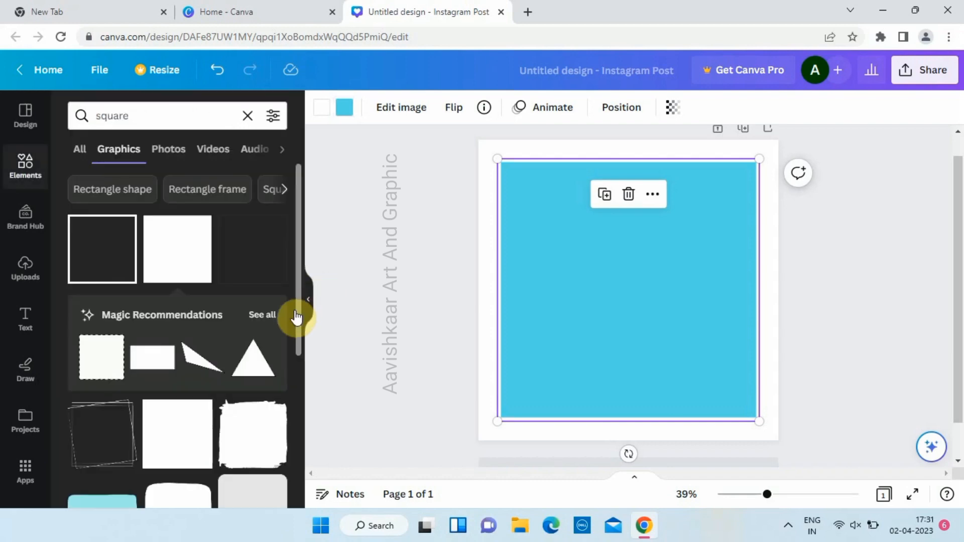
# Set the square's fill to white and adjust it to a custom, very pale warm off-white
pyautogui.click(387, 222)
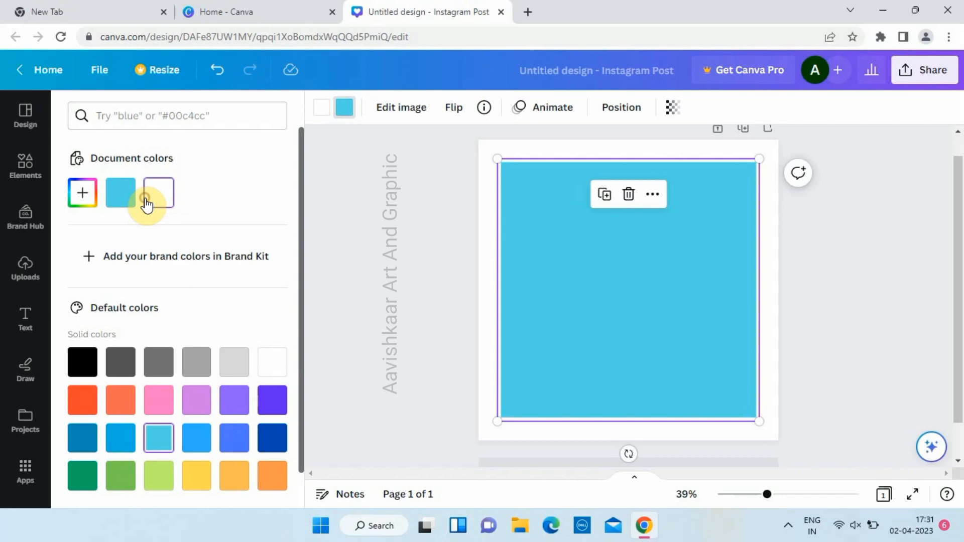
pyautogui.click(148, 201)
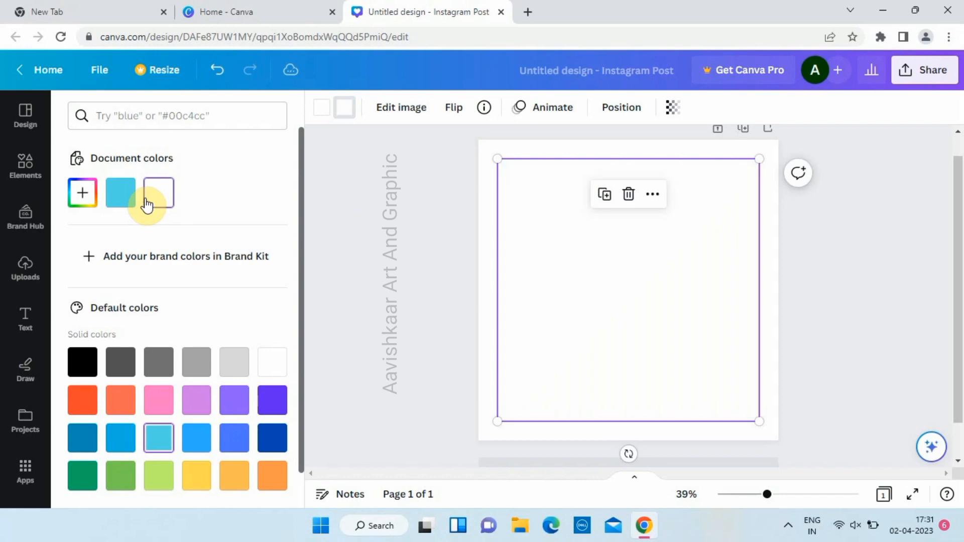
pyautogui.click(77, 199)
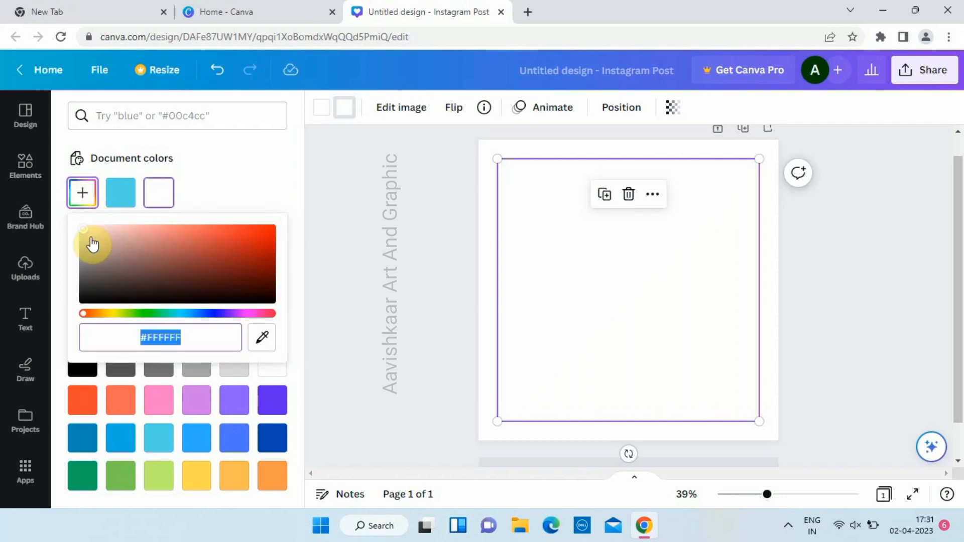
pyautogui.moveTo(91, 243); pyautogui.dragTo(84, 223)
pyautogui.click(377, 228)
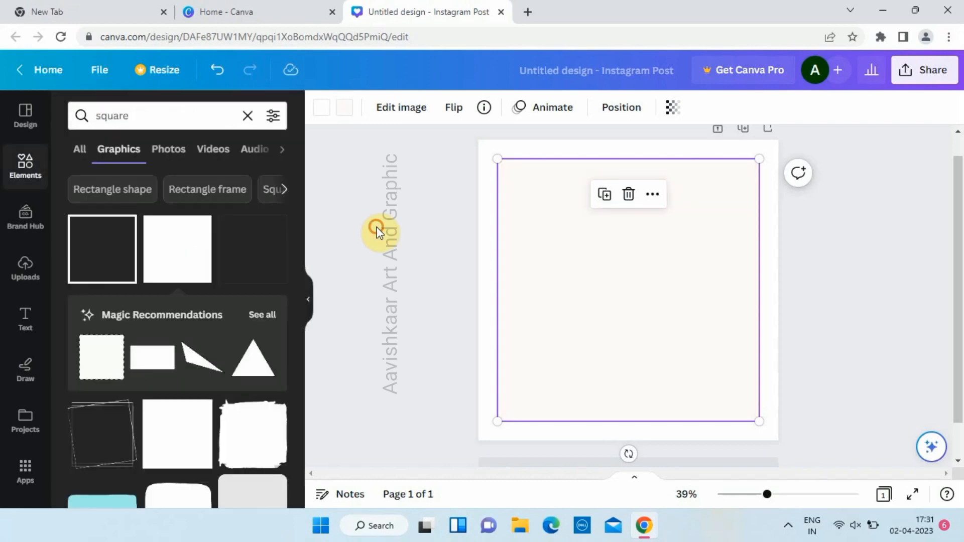
pyautogui.click(377, 228)
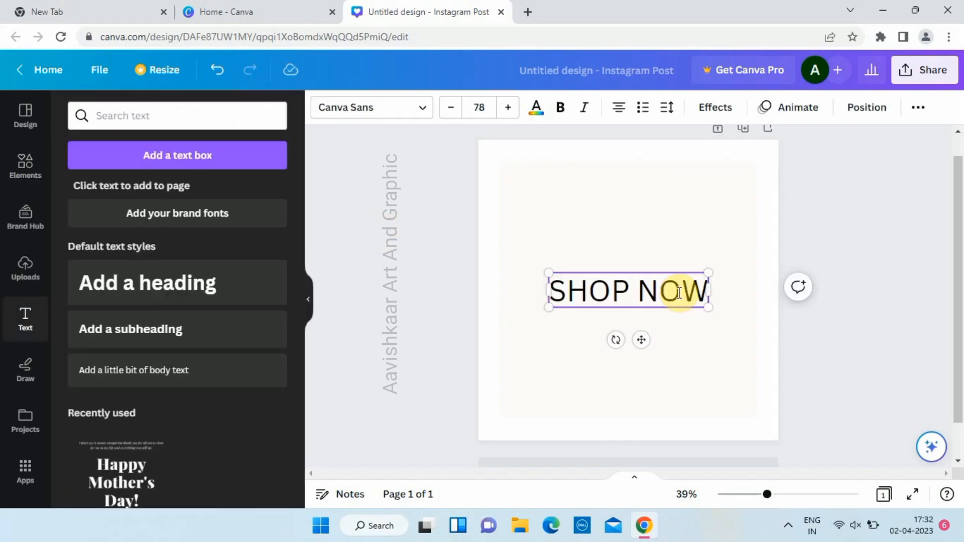
# Make the SHOP NOW text bold and set its font to Poppins ExtraBold
pyautogui.doubleClick(678, 293)
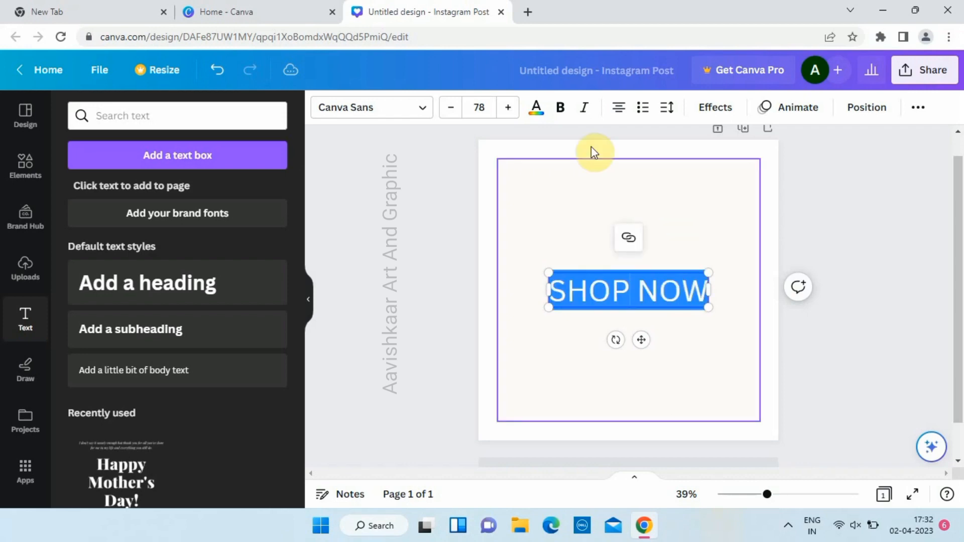
pyautogui.click(559, 116)
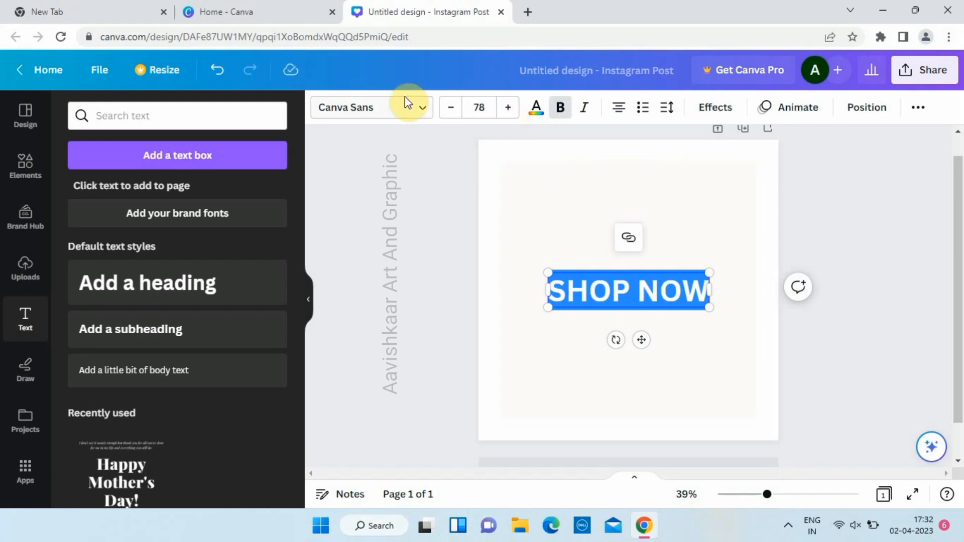
pyautogui.click(390, 110)
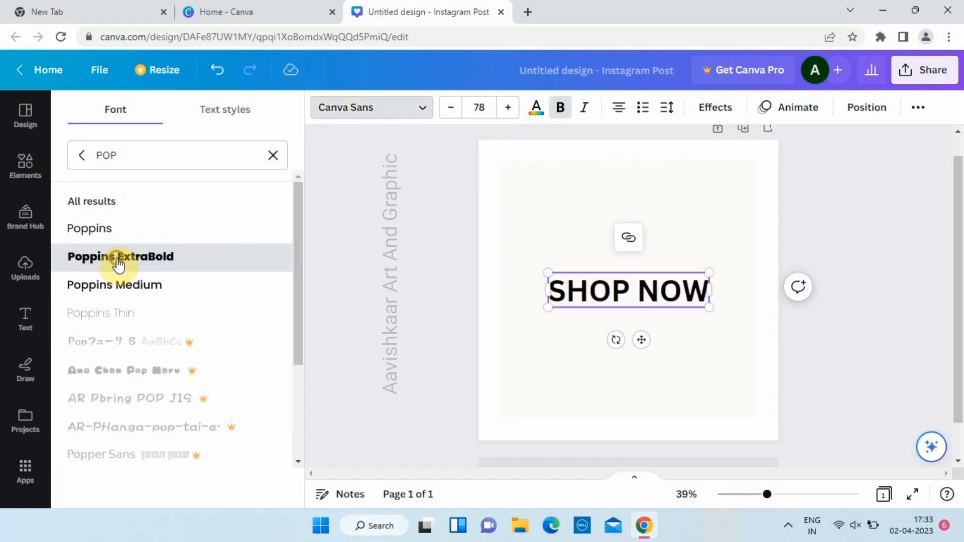
pyautogui.click(118, 263)
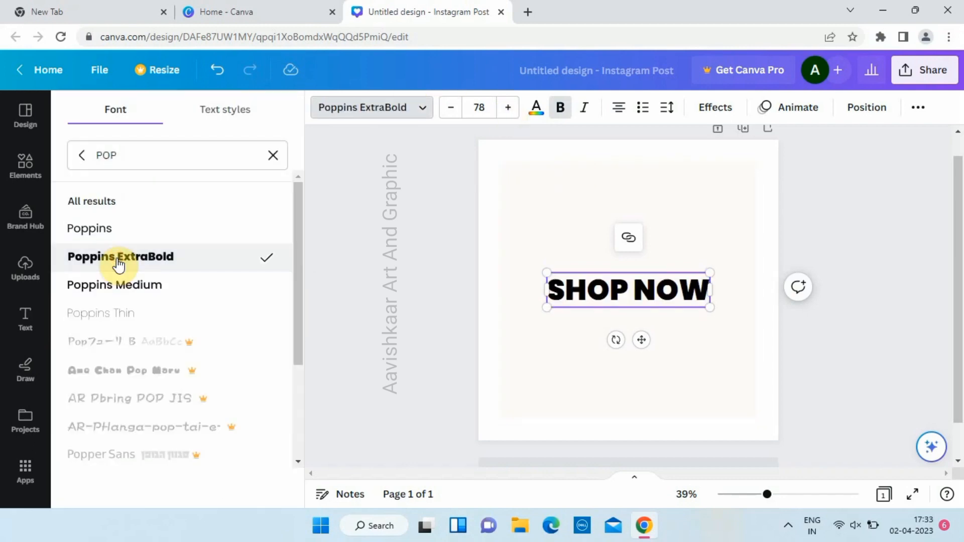
# Move the SHOP NOW text to the upper part of the square and enlarge it to font size 115, nearly spanning the square
pyautogui.moveTo(637, 294); pyautogui.dragTo(569, 211)
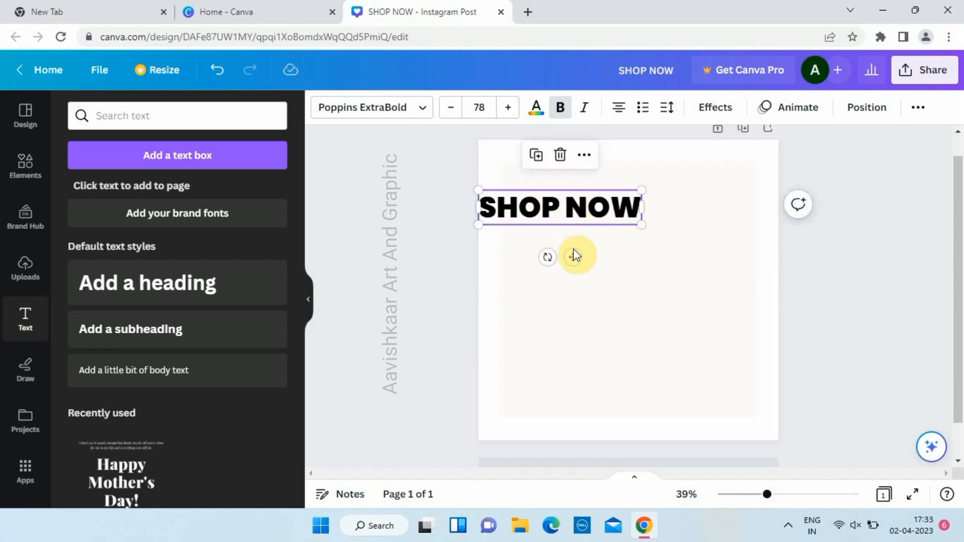
pyautogui.moveTo(572, 224); pyautogui.dragTo(588, 198)
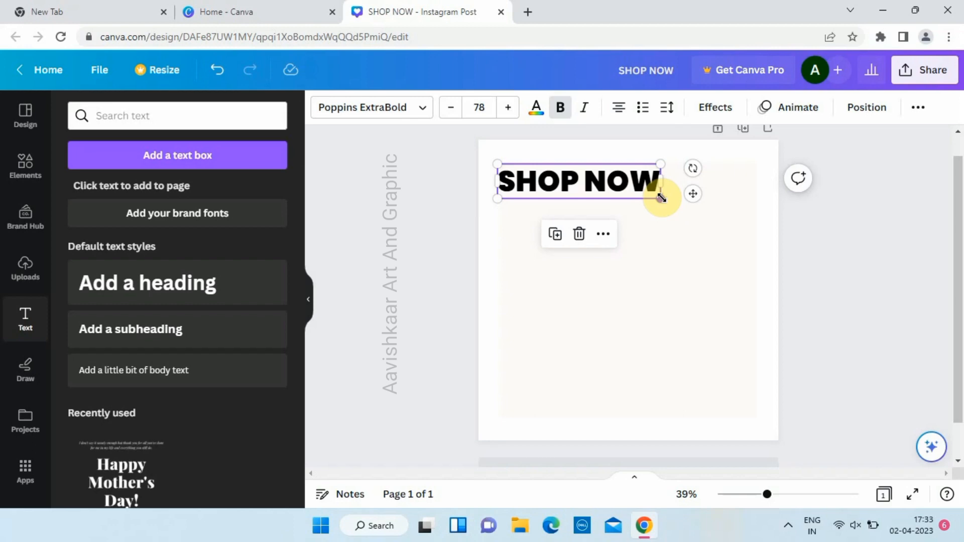
pyautogui.moveTo(662, 198); pyautogui.dragTo(741, 249)
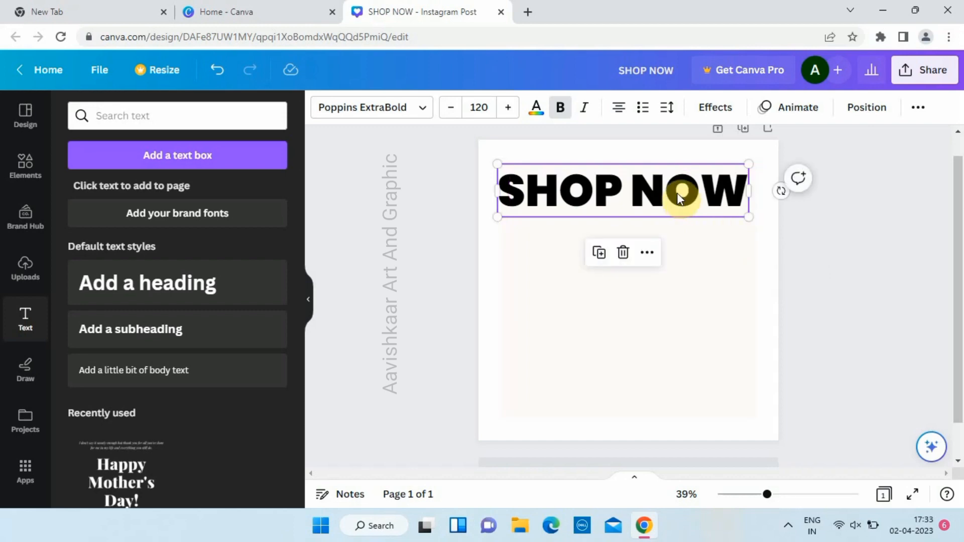
pyautogui.moveTo(678, 192); pyautogui.dragTo(688, 197)
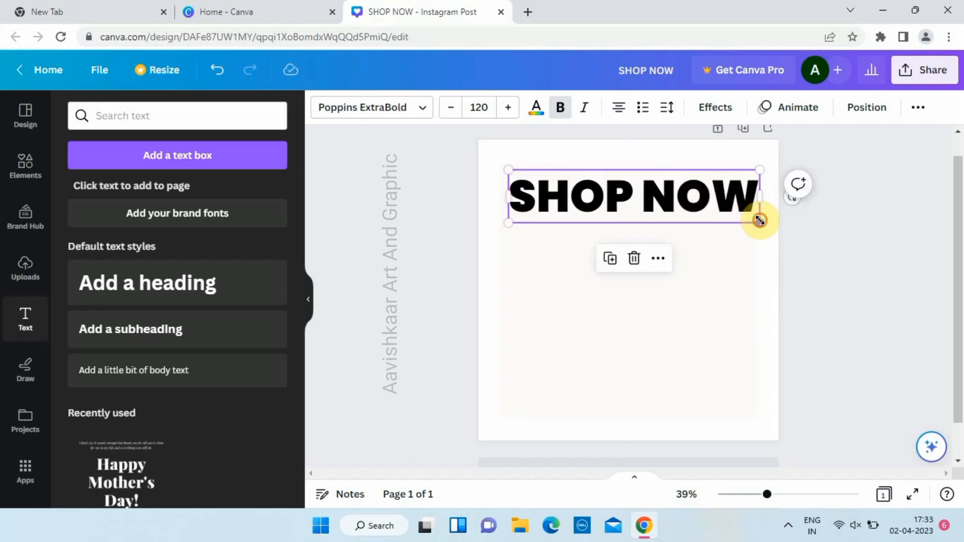
pyautogui.moveTo(758, 217)
pyautogui.mouseDown()
pyautogui.moveTo(728, 209)
pyautogui.moveTo(741, 205)
pyautogui.moveTo(758, 224)
pyautogui.moveTo(734, 214)
pyautogui.moveTo(748, 220)
pyautogui.mouseUp()
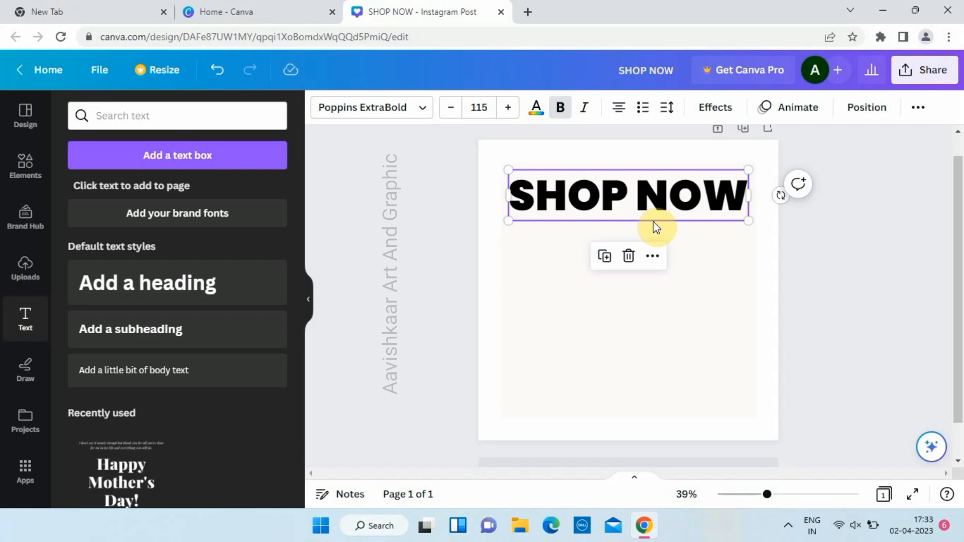
# Duplicate the SHOP NOW text and place the copy directly beneath the original, aligned with it
pyautogui.moveTo(656, 227); pyautogui.dragTo(652, 258)
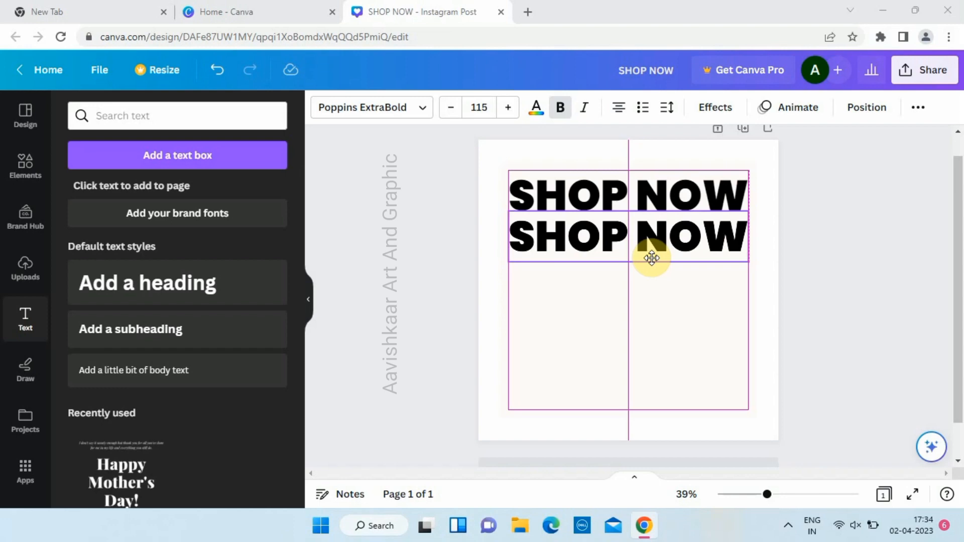
pyautogui.moveTo(652, 258); pyautogui.dragTo(652, 260)
pyautogui.click(659, 283)
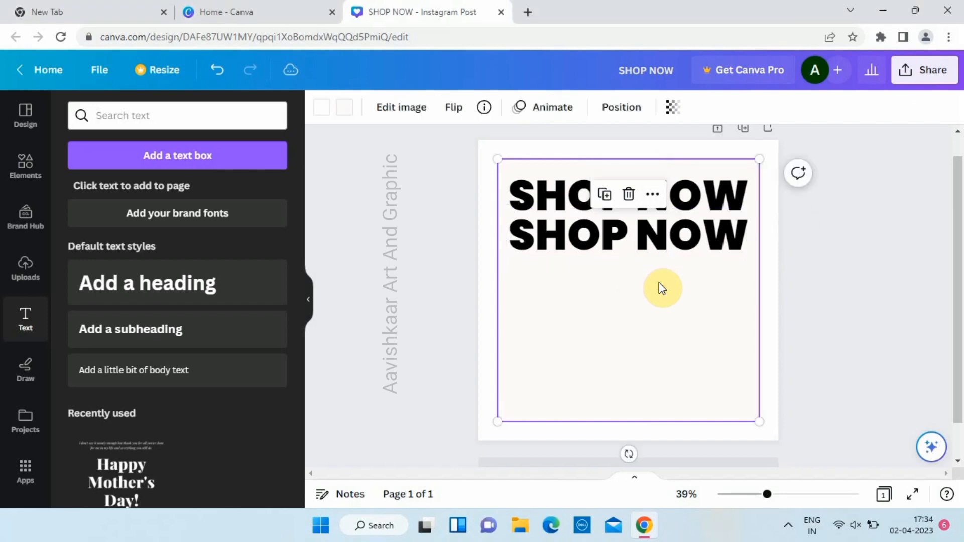
pyautogui.click(622, 246)
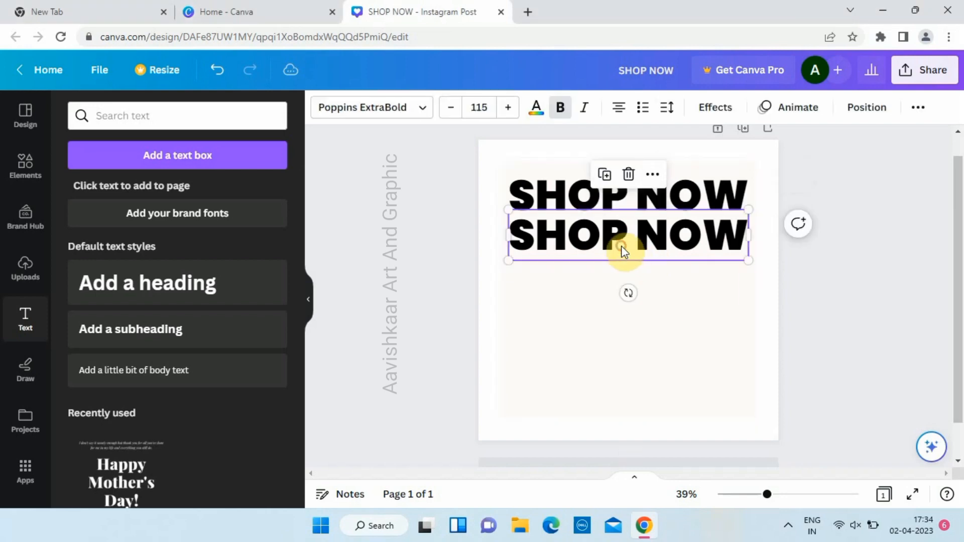
pyautogui.moveTo(622, 245)
pyautogui.mouseDown()
pyautogui.moveTo(631, 243)
pyautogui.moveTo(621, 247)
pyautogui.mouseUp()
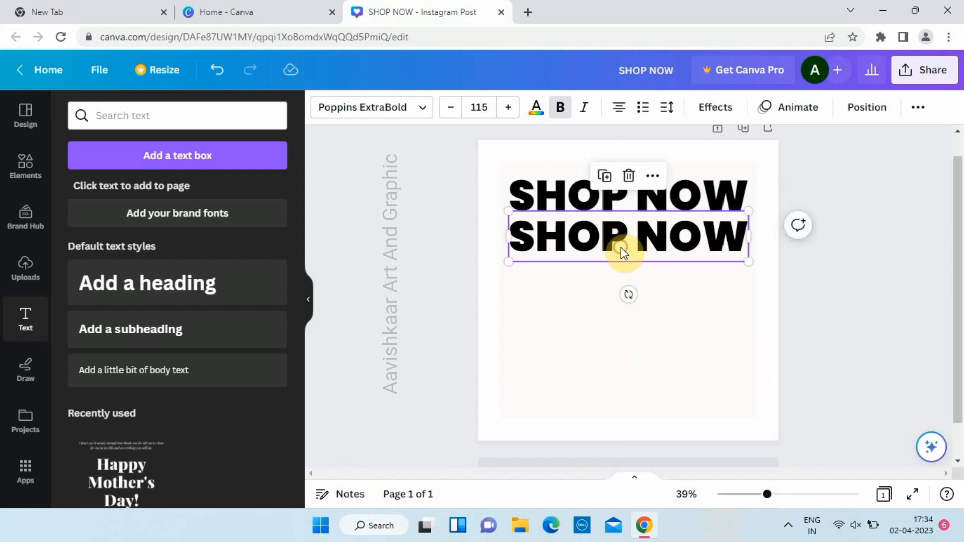
# Apply the Hollow effect to the second SHOP NOW line and reduce its outline thickness to slightly below 20
pyautogui.click(712, 111)
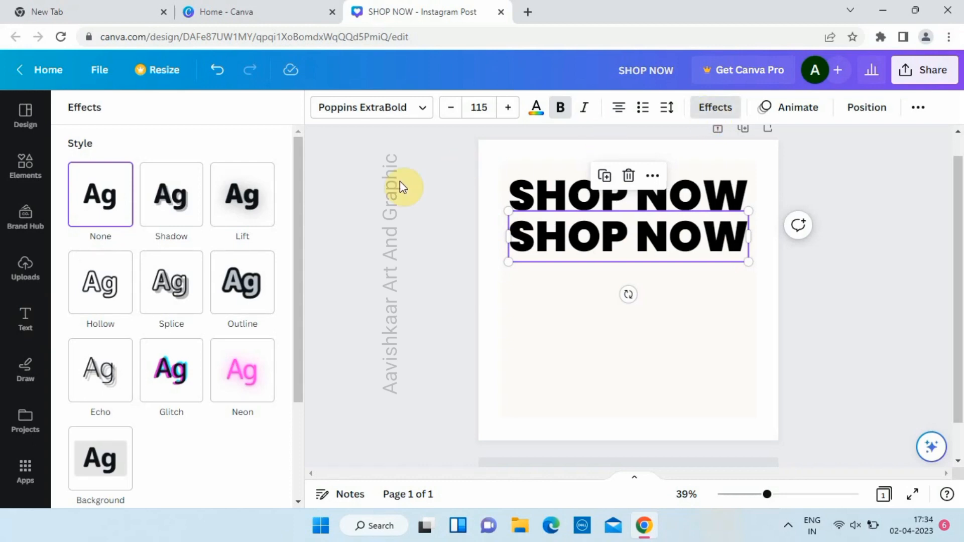
pyautogui.click(103, 285)
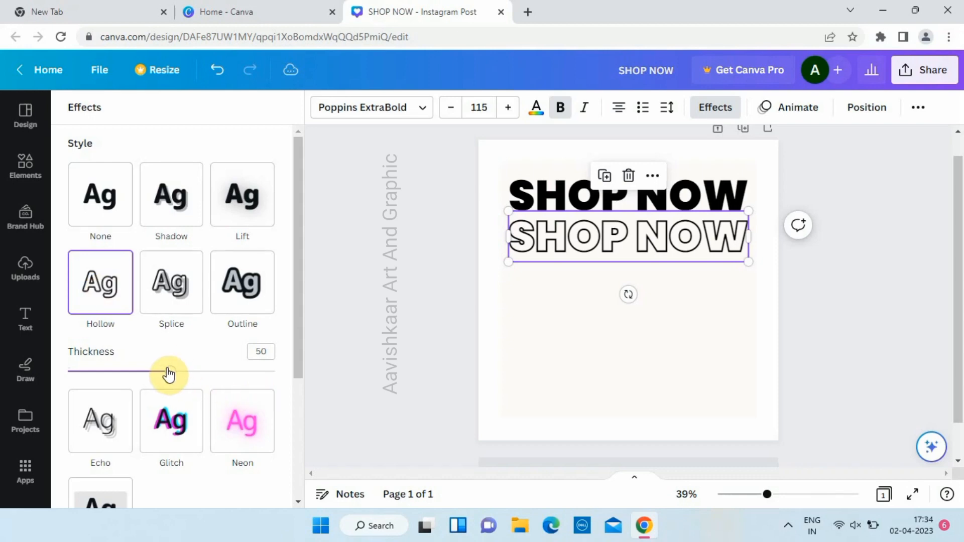
pyautogui.moveTo(169, 374); pyautogui.dragTo(108, 378)
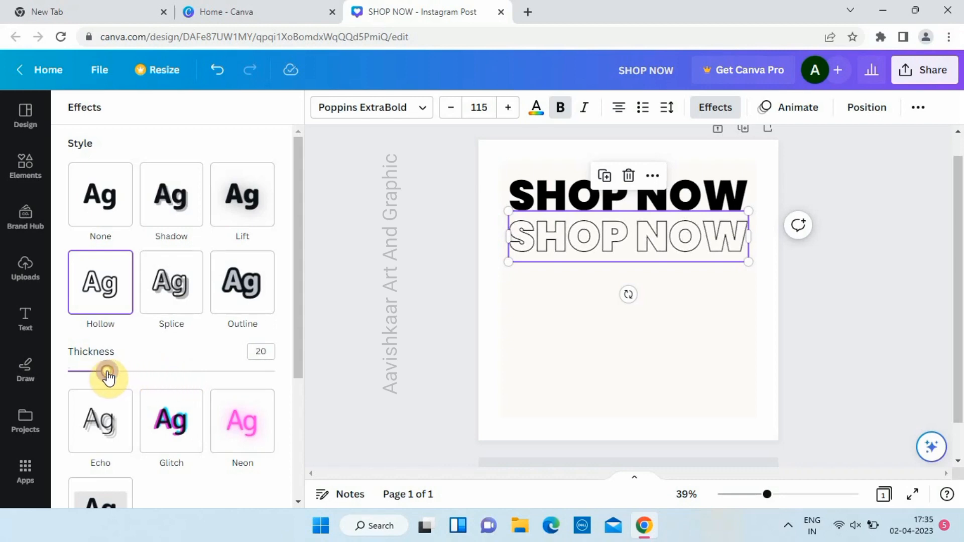
pyautogui.moveTo(109, 377)
pyautogui.mouseDown()
pyautogui.moveTo(90, 377)
pyautogui.moveTo(99, 378)
pyautogui.mouseUp()
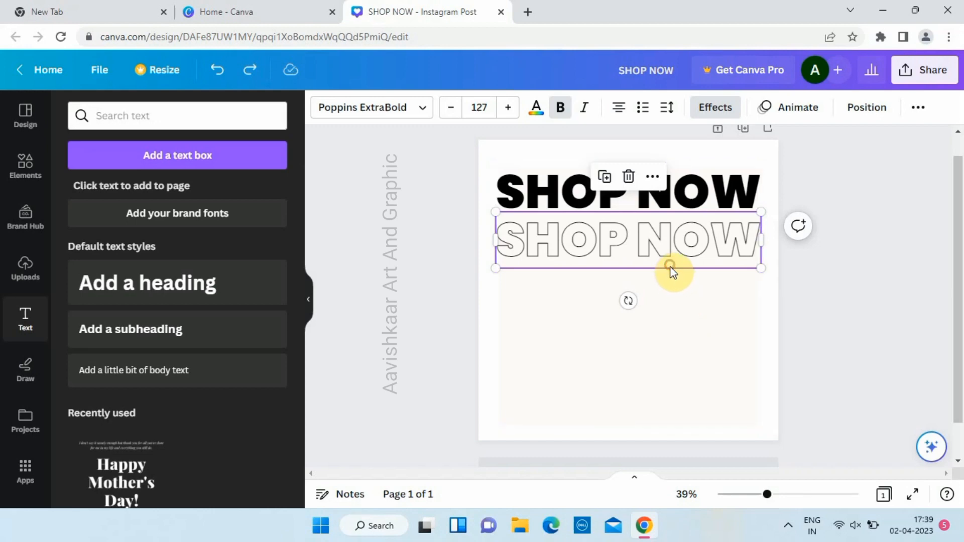
# Repeat the hollow SHOP NOW line down the page to form four evenly spaced rows below the solid one
pyautogui.moveTo(672, 269); pyautogui.dragTo(673, 442)
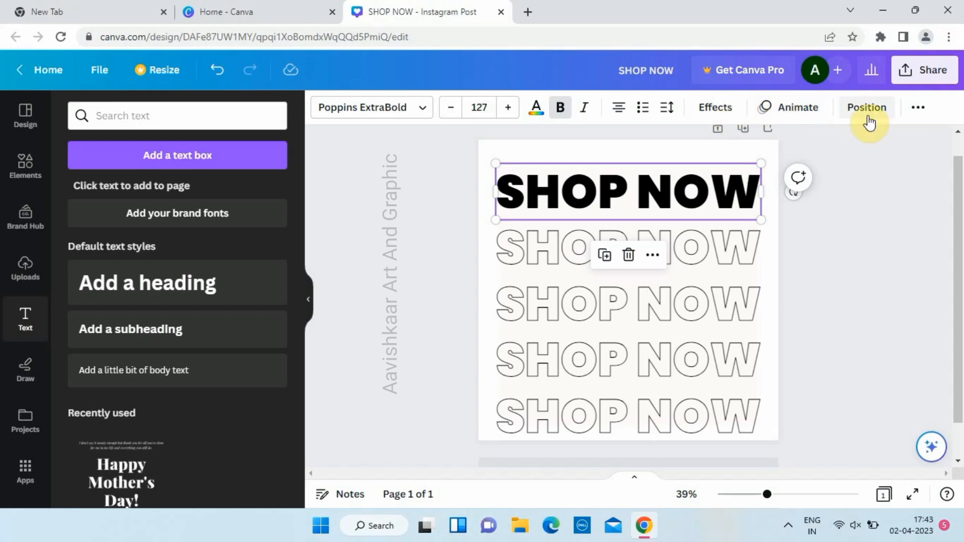
# Set the transparency of the solid SHOP NOW line to 60
pyautogui.click(917, 110)
pyautogui.click(908, 144)
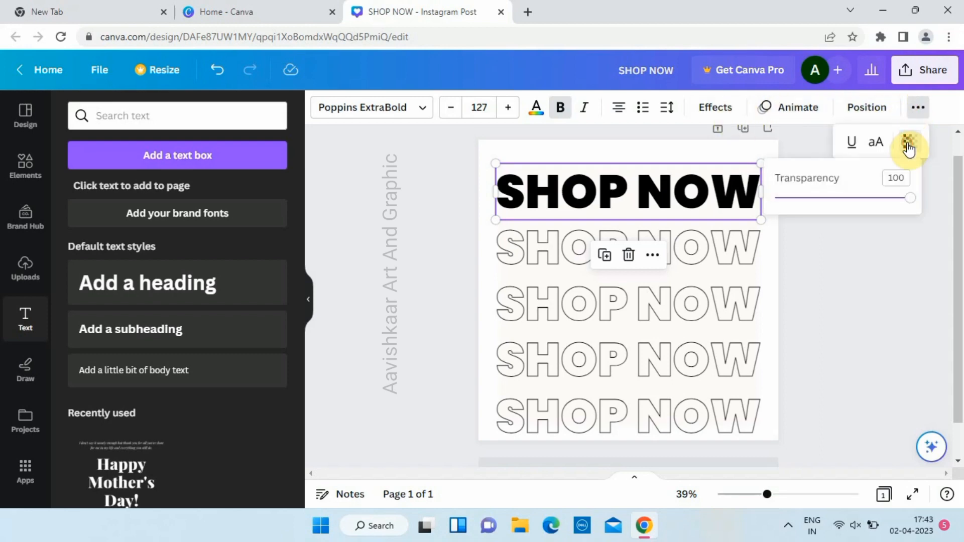
pyautogui.moveTo(857, 200); pyautogui.dragTo(858, 209)
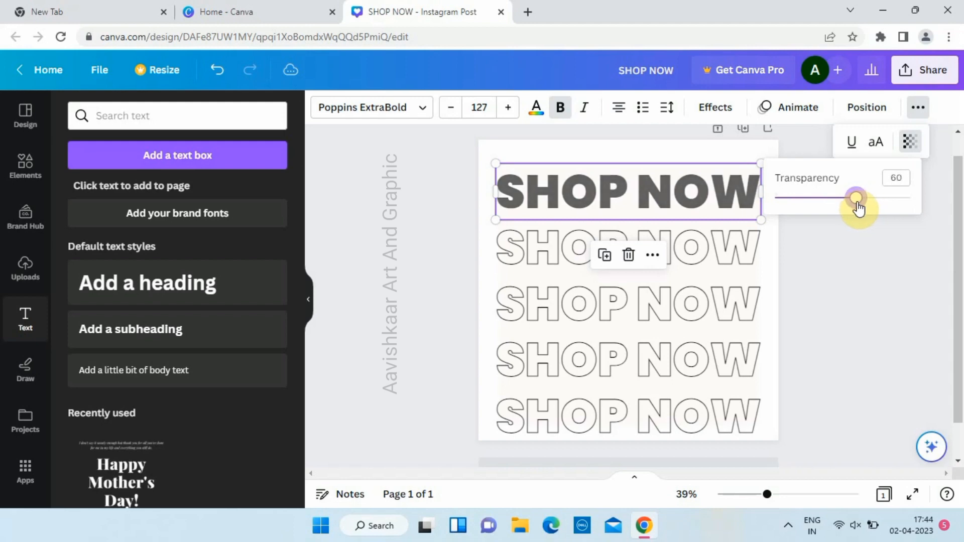
pyautogui.click(906, 310)
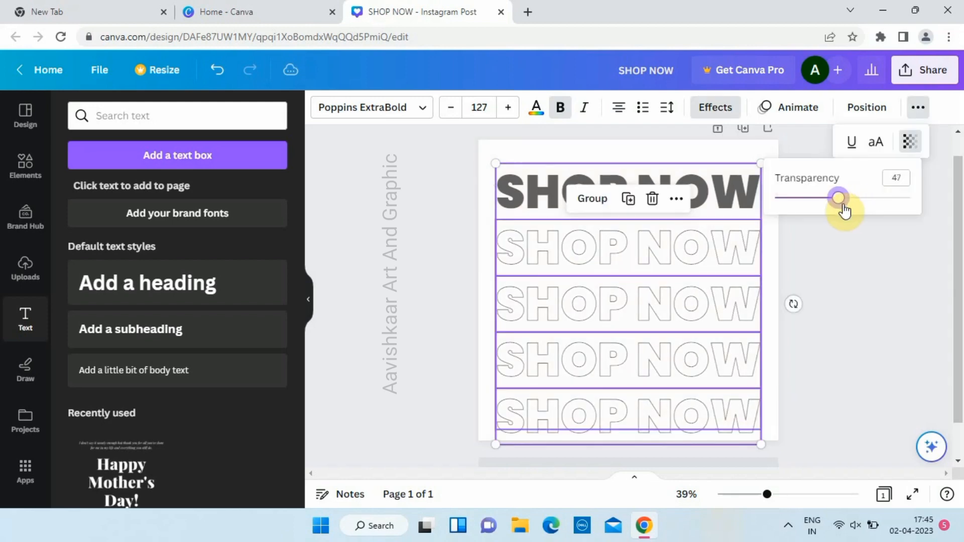
# Lower the transparency value of the four hollow SHOP NOW lines to slightly below 47
pyautogui.moveTo(844, 209)
pyautogui.mouseDown()
pyautogui.moveTo(821, 198)
pyautogui.moveTo(834, 211)
pyautogui.moveTo(829, 202)
pyautogui.mouseUp()
pyautogui.click(894, 309)
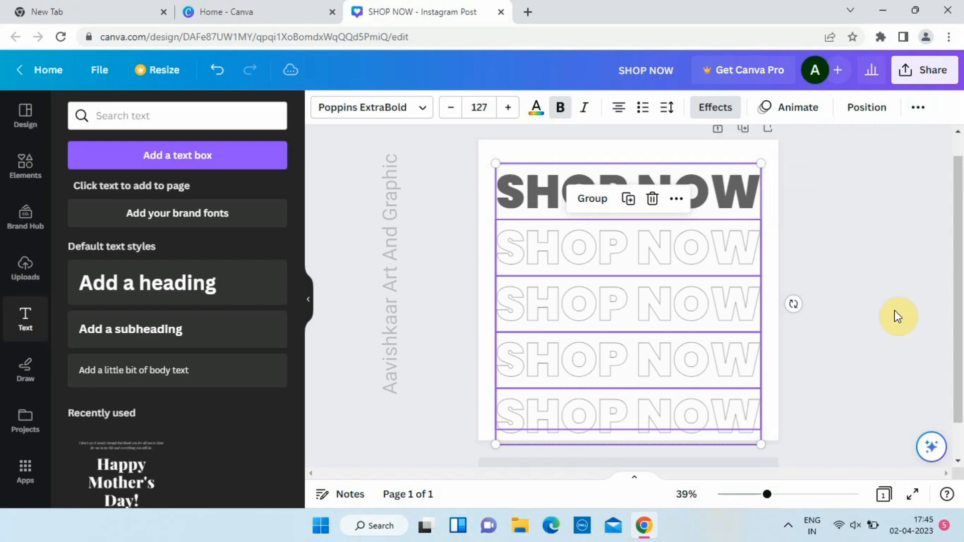
pyautogui.click(894, 310)
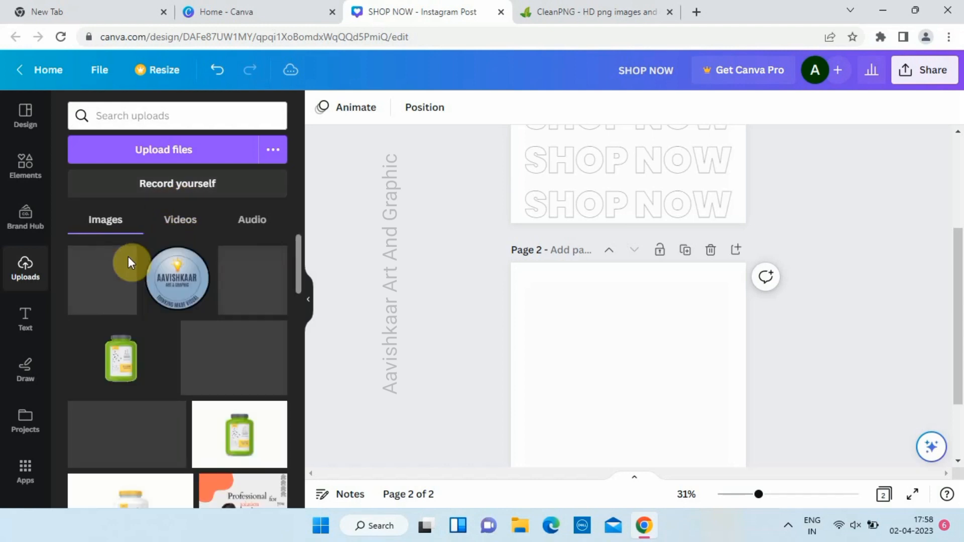
# Add the uploaded smartwatch image to page 2
pyautogui.click(111, 279)
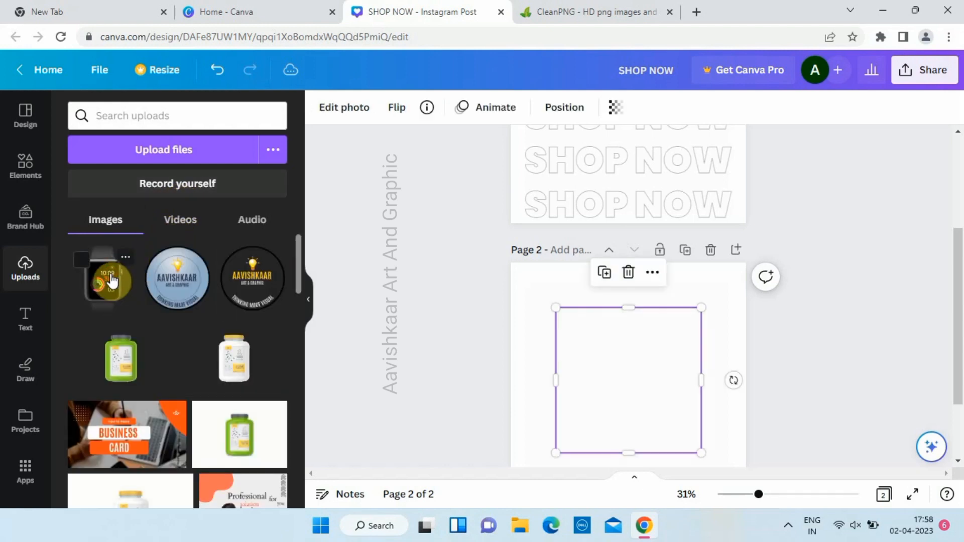
# Search the elements library for smart watch and browse the photo results
pyautogui.click(23, 170)
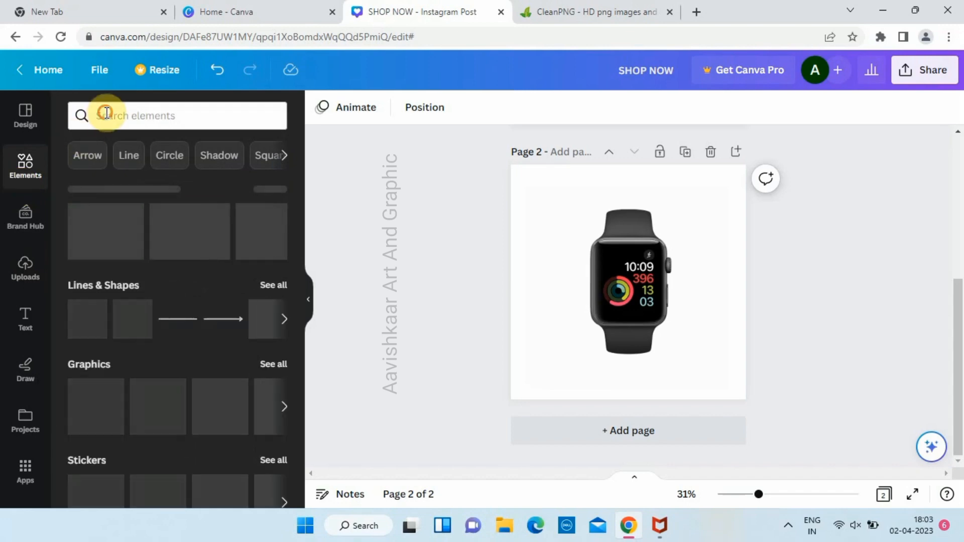
pyautogui.click(106, 115)
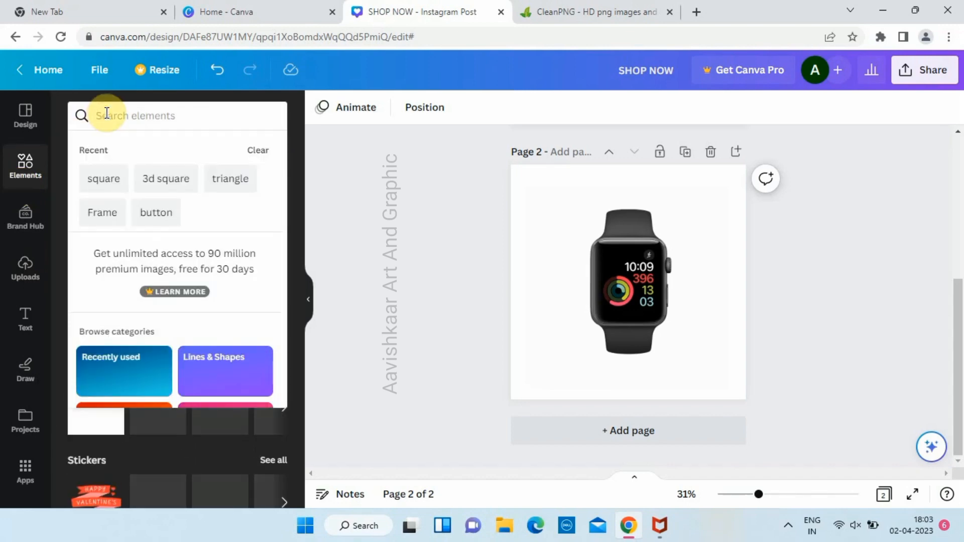
pyautogui.write('sma')
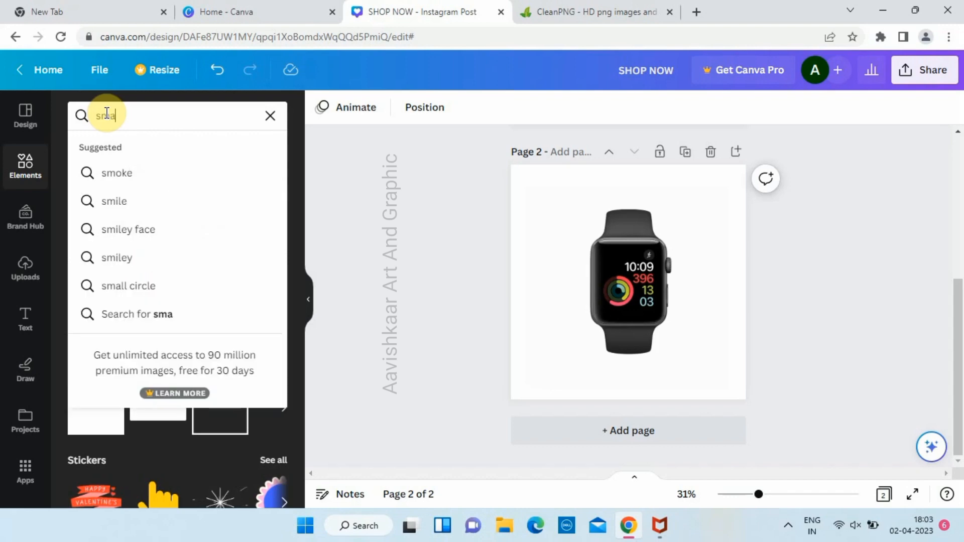
pyautogui.write('rt')
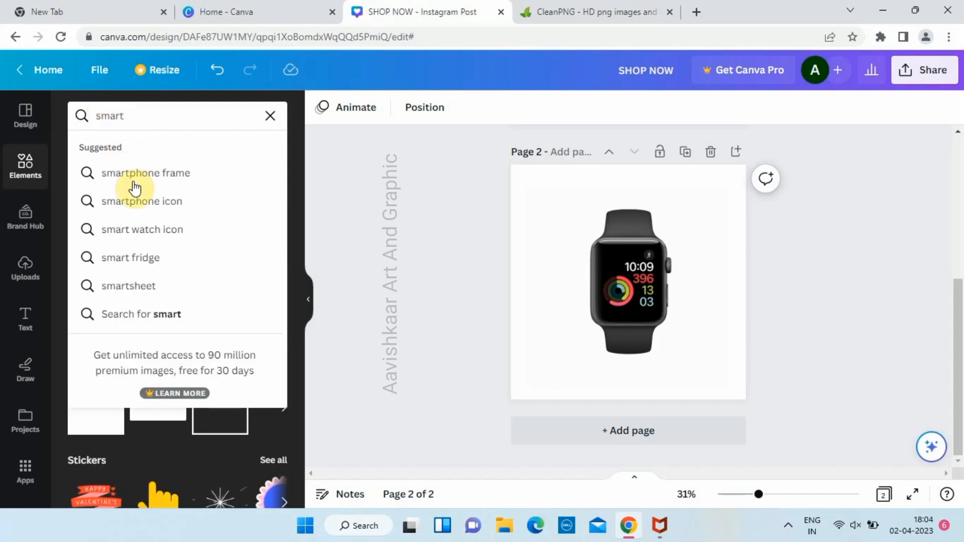
pyautogui.click(144, 232)
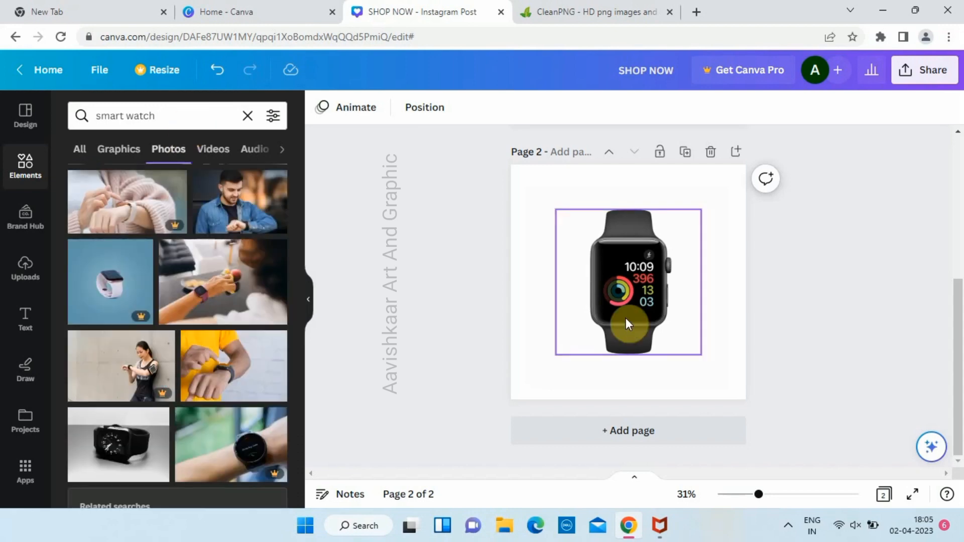
# Move the smartwatch image from page 2 to page 1 and centre it over the hollow SHOP NOW rows
pyautogui.moveTo(628, 300); pyautogui.dragTo(692, 279)
pyautogui.scroll(2, 692, 278)
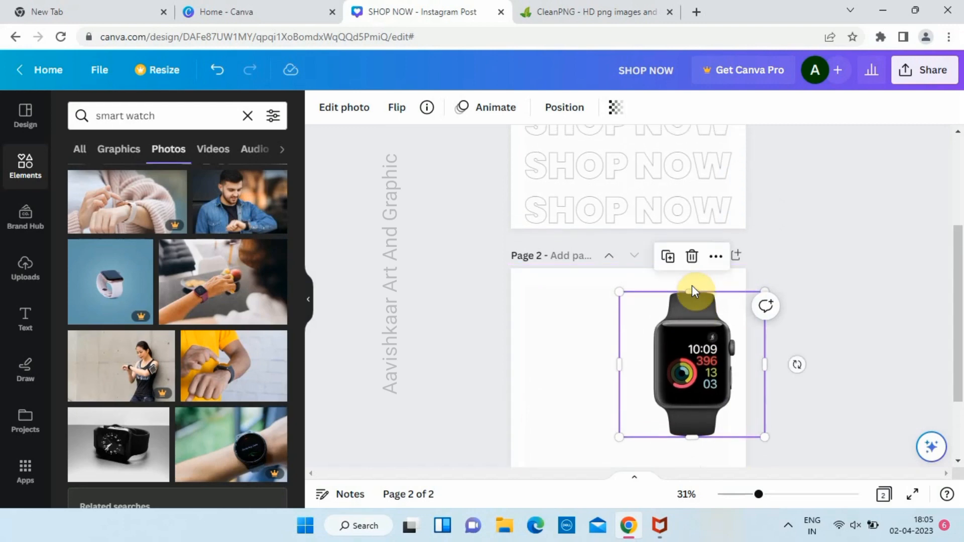
pyautogui.moveTo(689, 343); pyautogui.dragTo(632, 140)
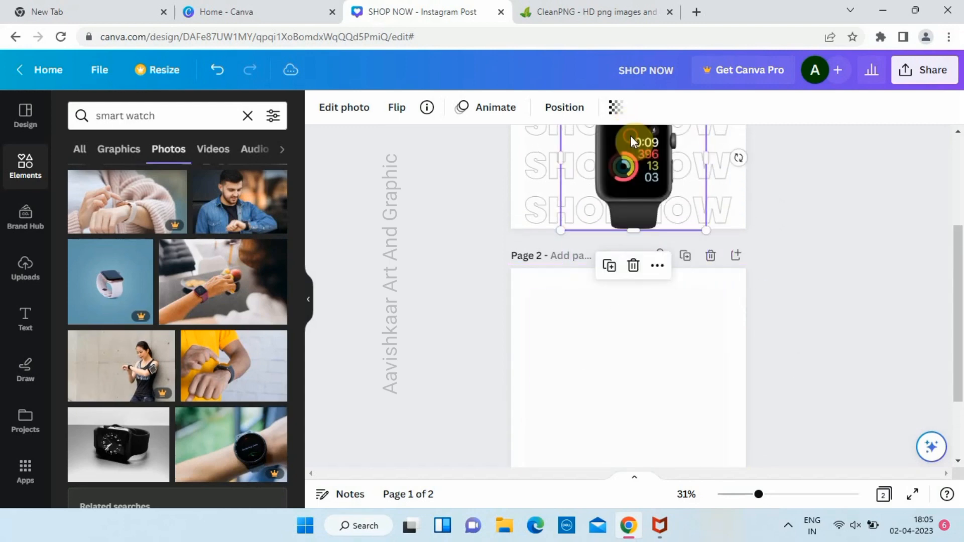
pyautogui.scroll(3, 595, 150)
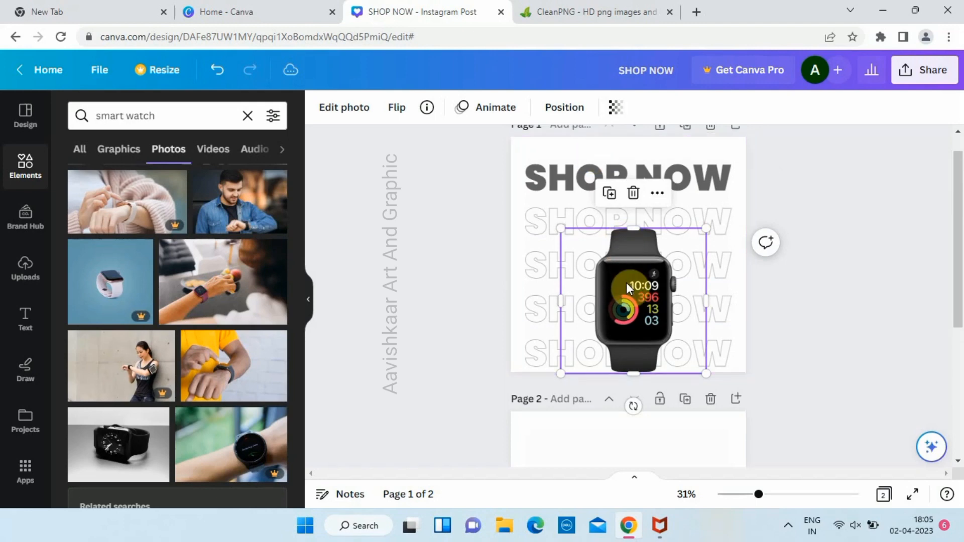
pyautogui.moveTo(626, 283); pyautogui.dragTo(624, 254)
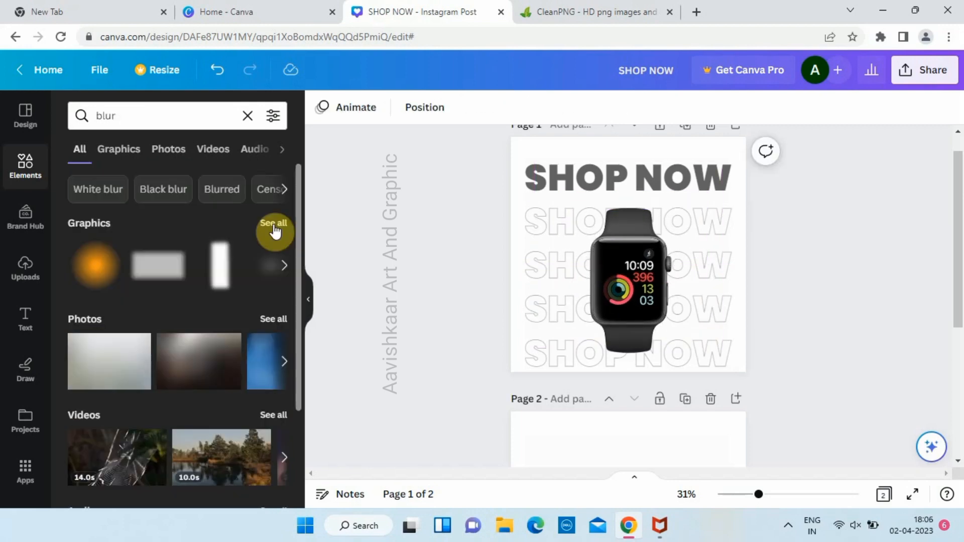
# Show all graphics for the blur search and add the soft white blurred circle to page 1
pyautogui.click(274, 230)
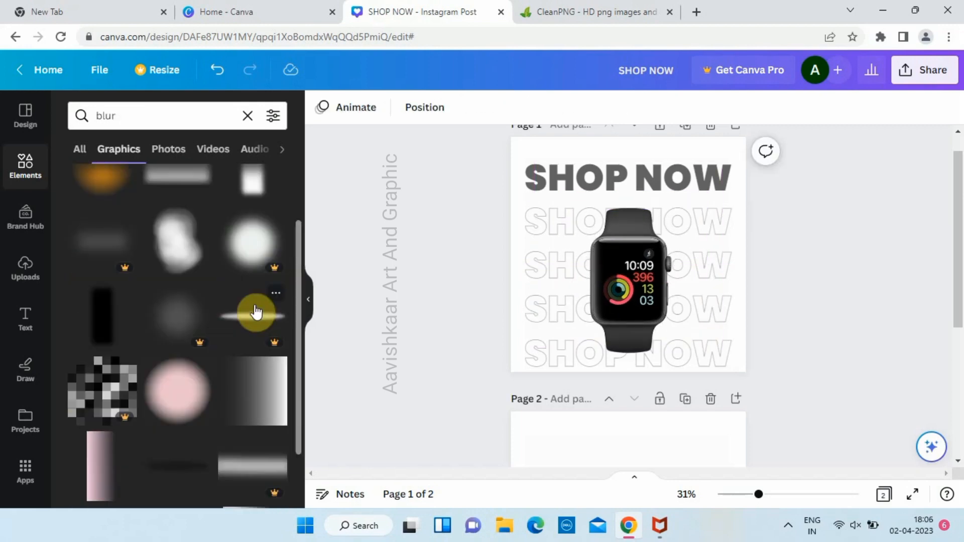
pyautogui.click(255, 258)
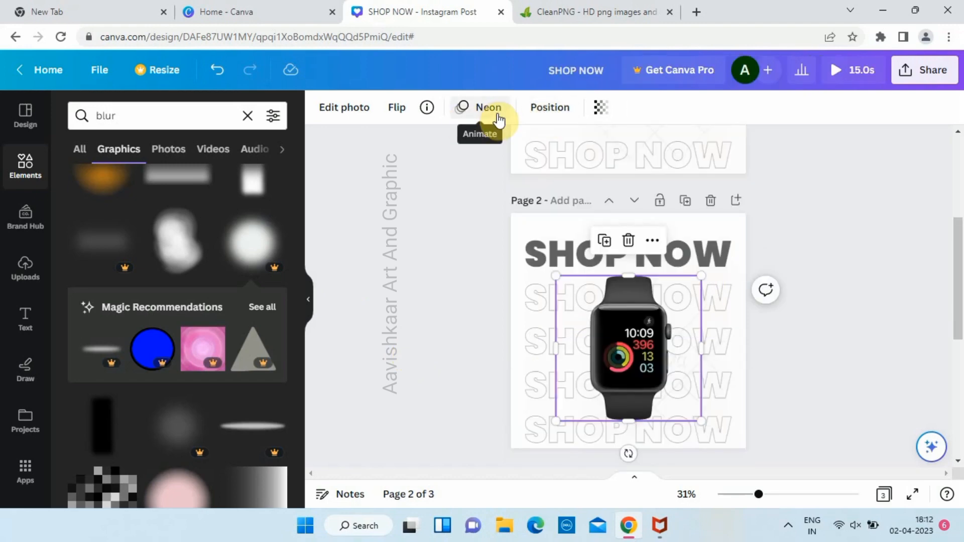
# Change the photo animation of the smartwatch on page 2 to Breathe
pyautogui.click(497, 108)
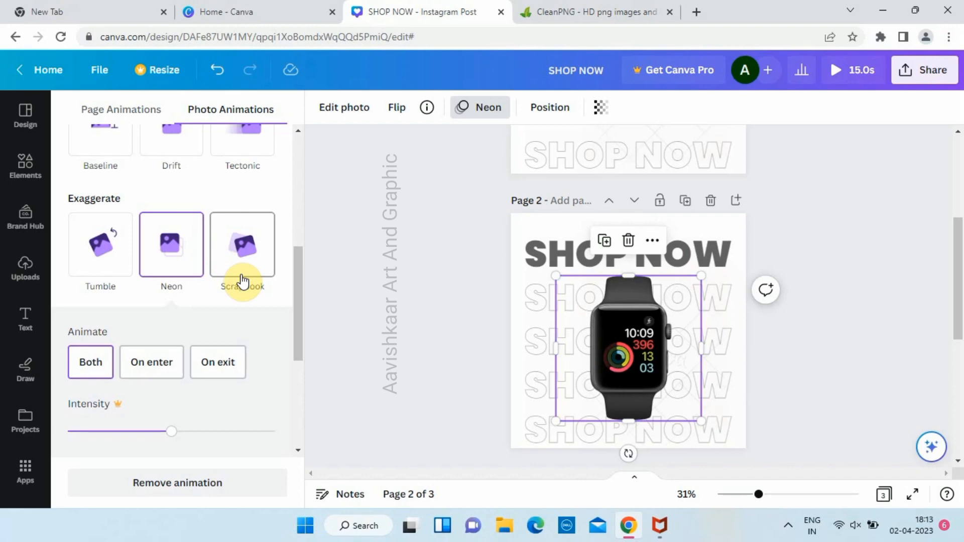
pyautogui.scroll(2, 210, 187)
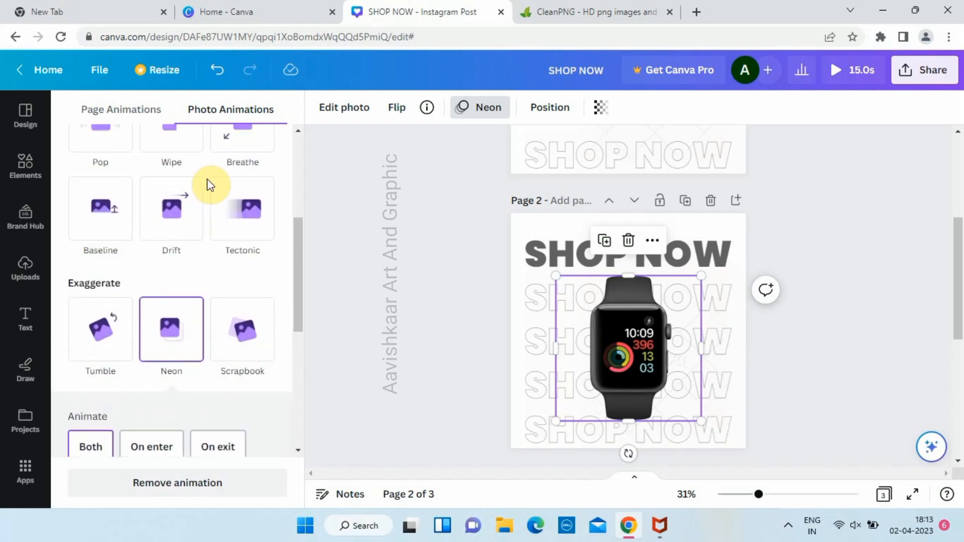
pyautogui.scroll(1, 210, 187)
pyautogui.click(232, 194)
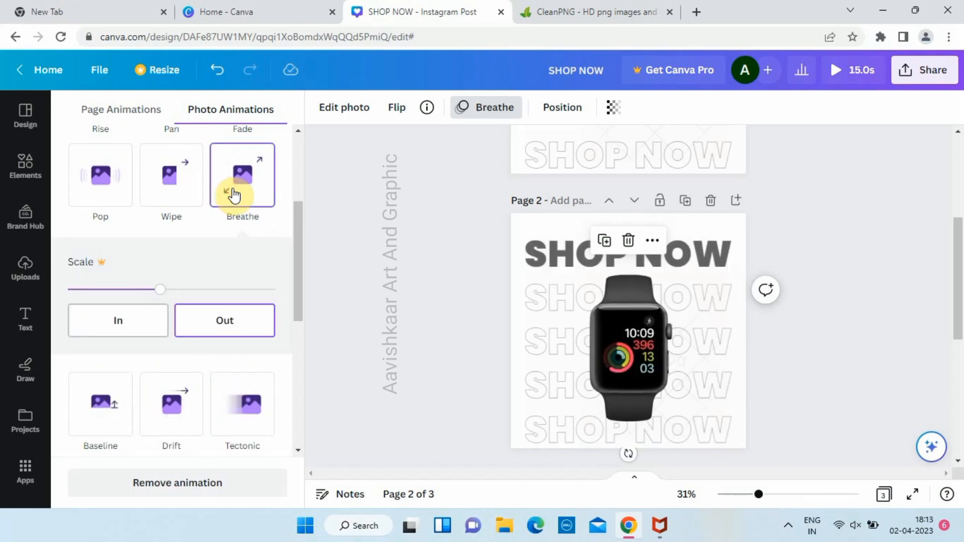
pyautogui.click(490, 262)
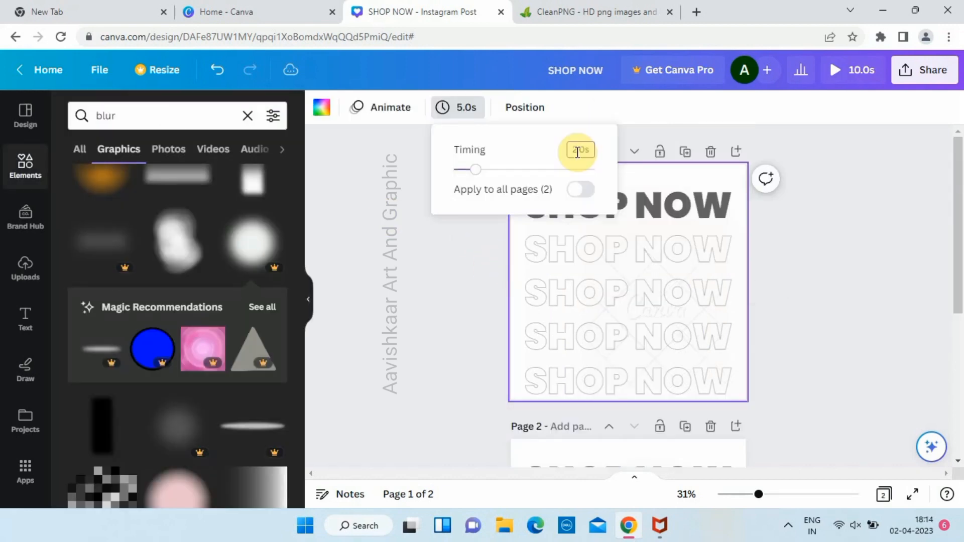
# Set the timing of page 1 to 2.0 seconds and of page 2 to 3.0 seconds
pyautogui.press('Return')
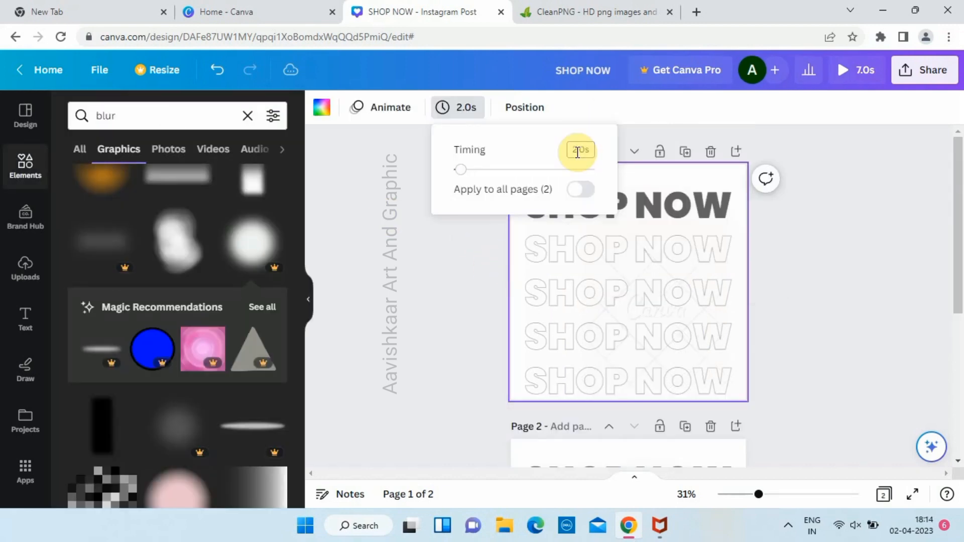
pyautogui.click(818, 241)
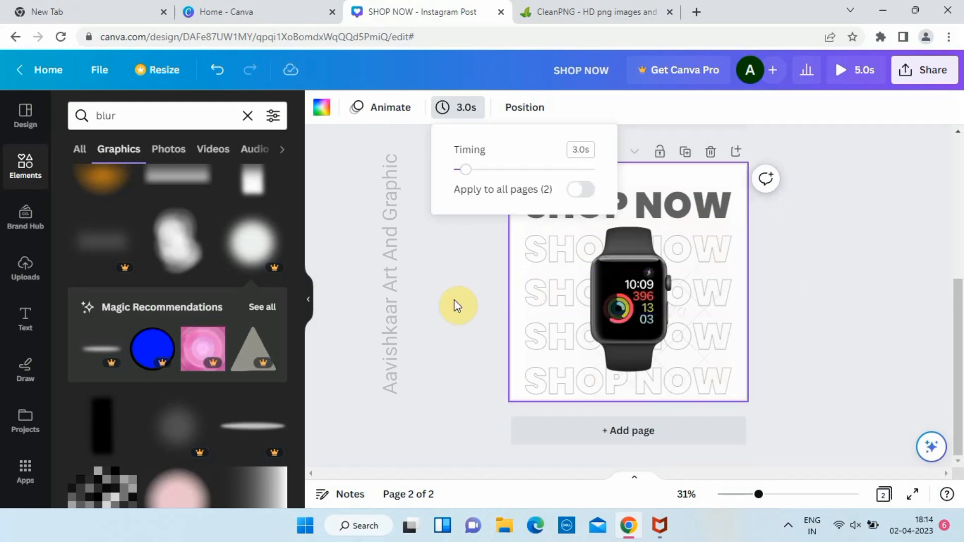
pyautogui.click(454, 301)
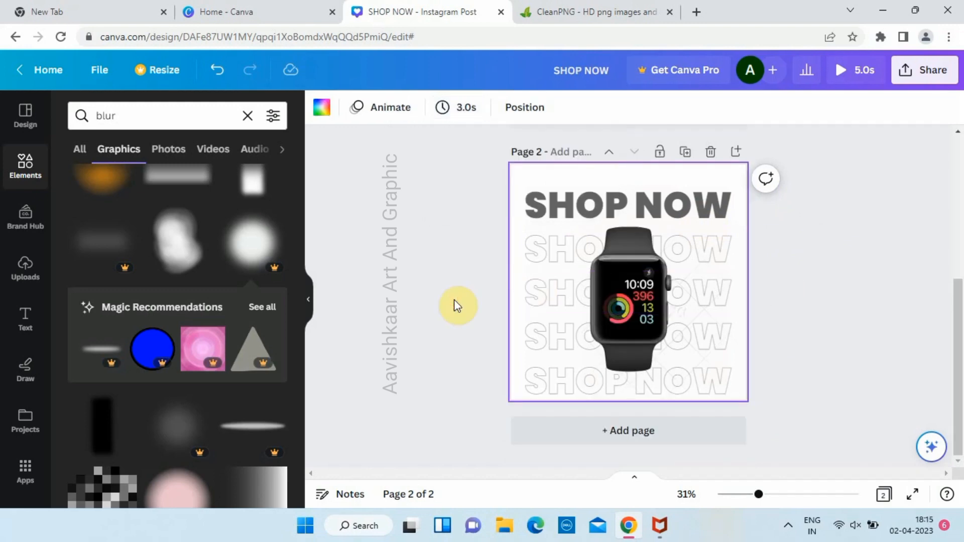
# Play the preview of the animated two-page design
pyautogui.scroll(5, 454, 304)
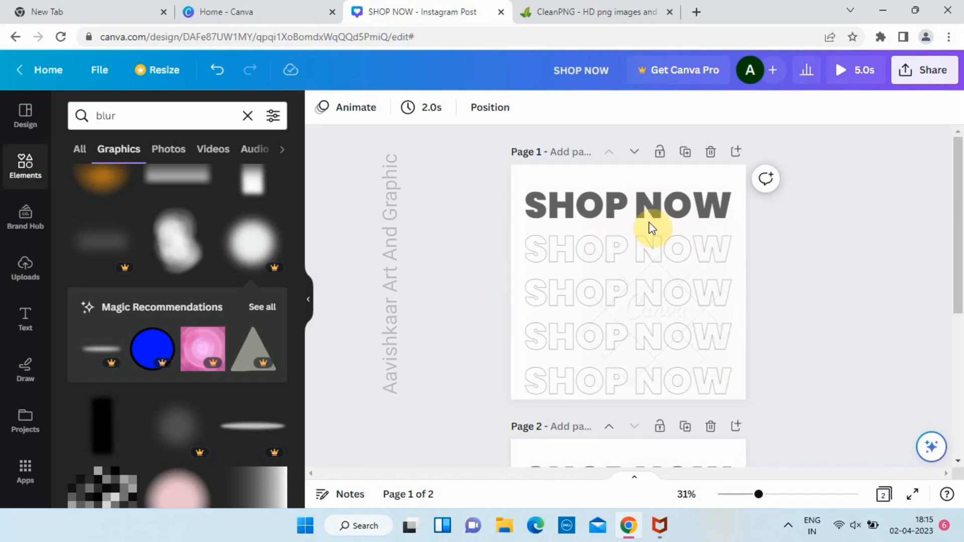
pyautogui.click(834, 78)
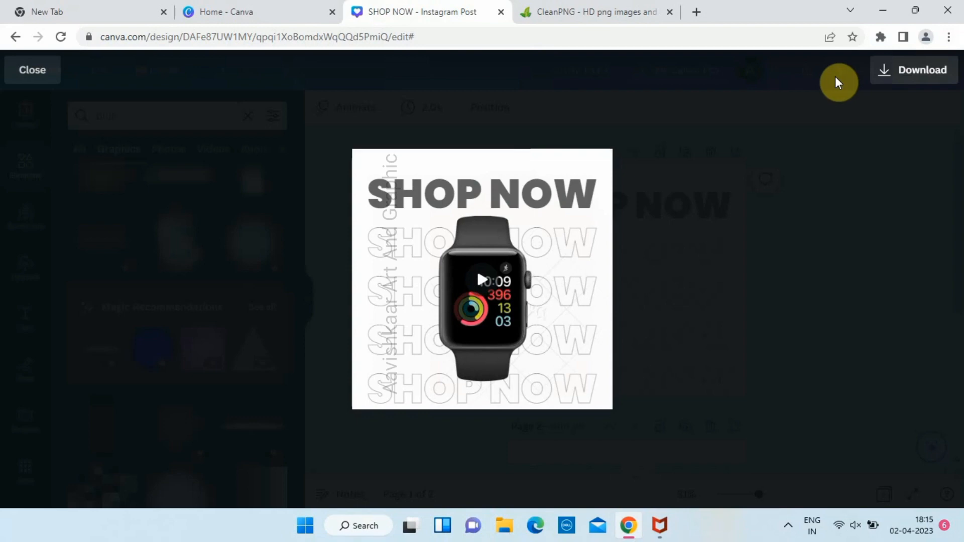
pyautogui.click(481, 281)
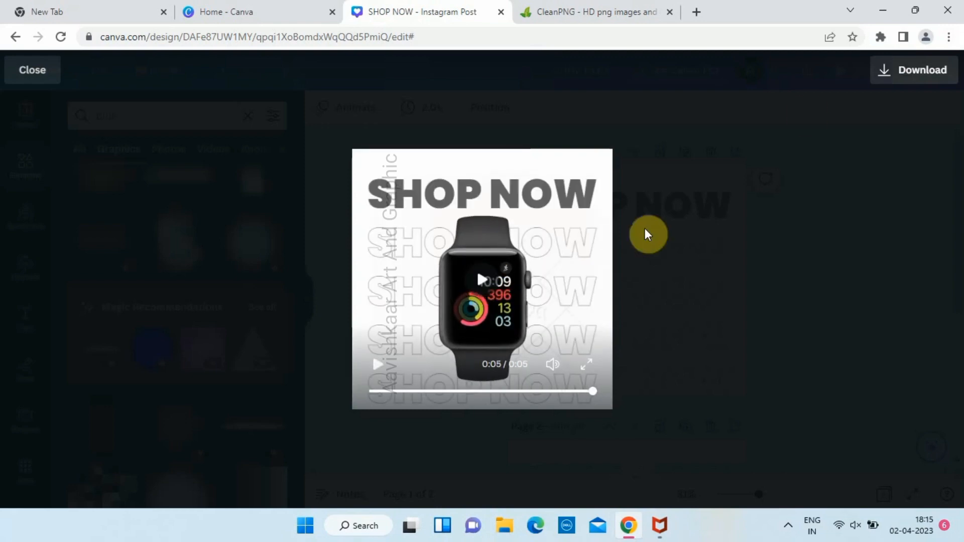
# Open the download options for the animated design
pyautogui.click(894, 80)
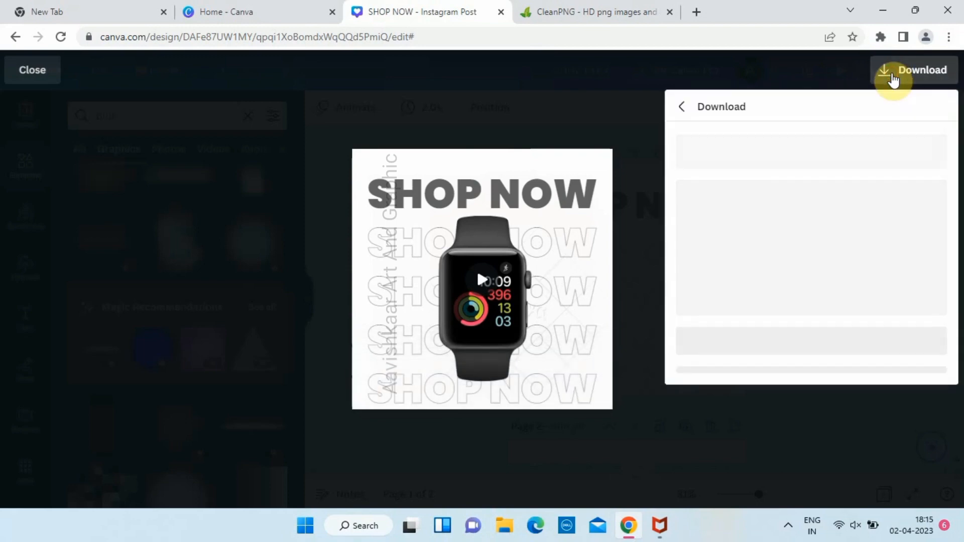